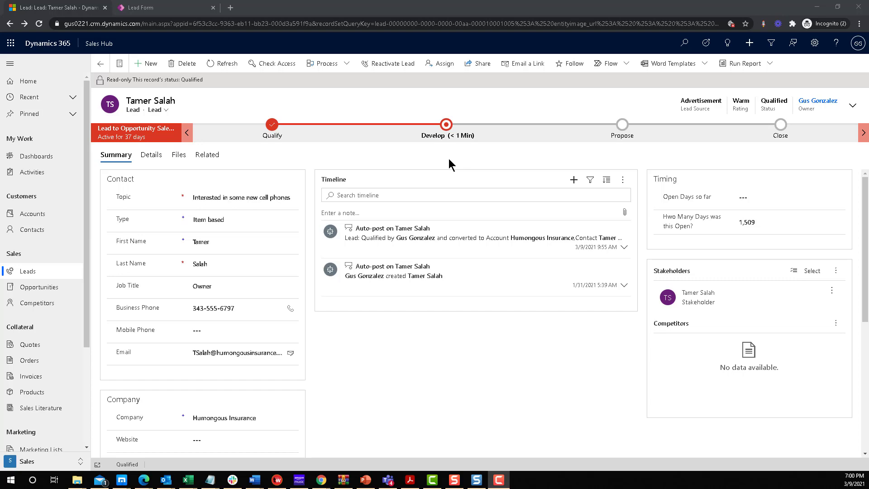
Step: Find the Lead table by searching 'lead' and add a new business rule to it
click(162, 8)
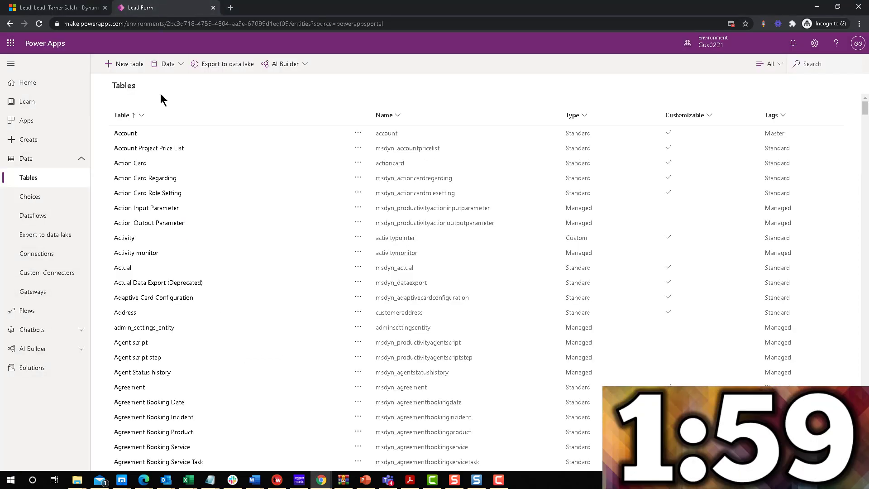
click(810, 66)
text(lead)
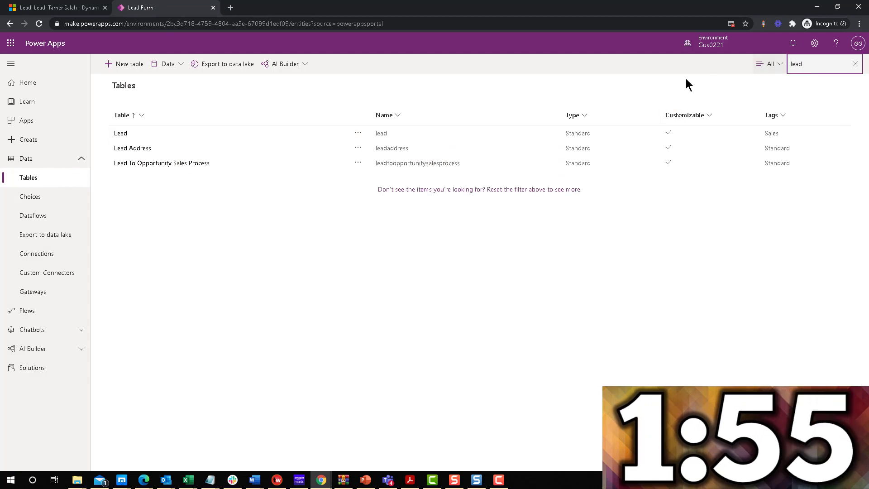
click(121, 133)
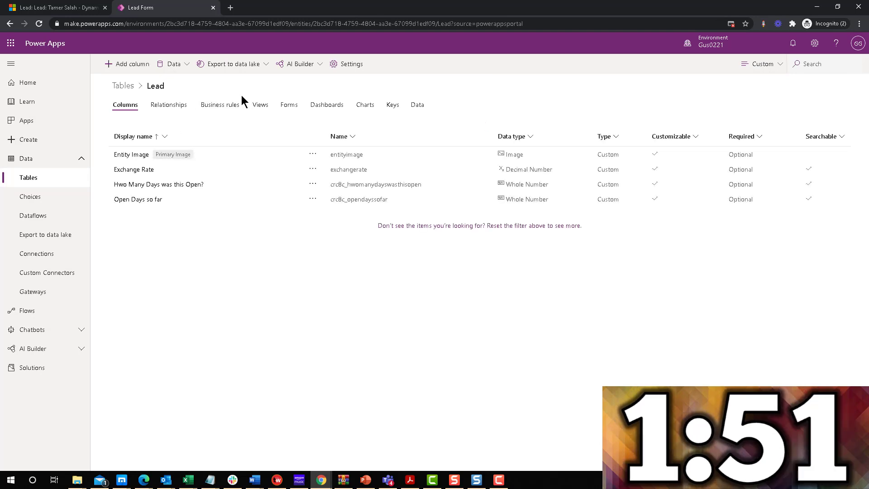
click(230, 108)
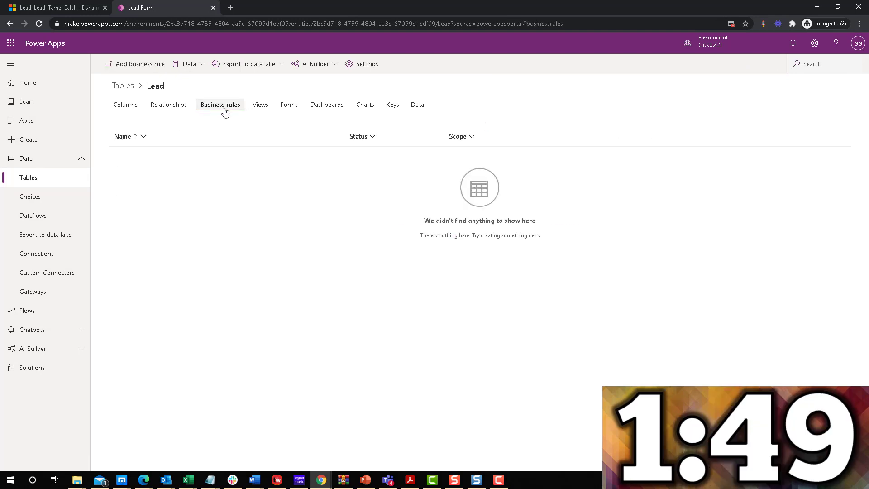
click(148, 68)
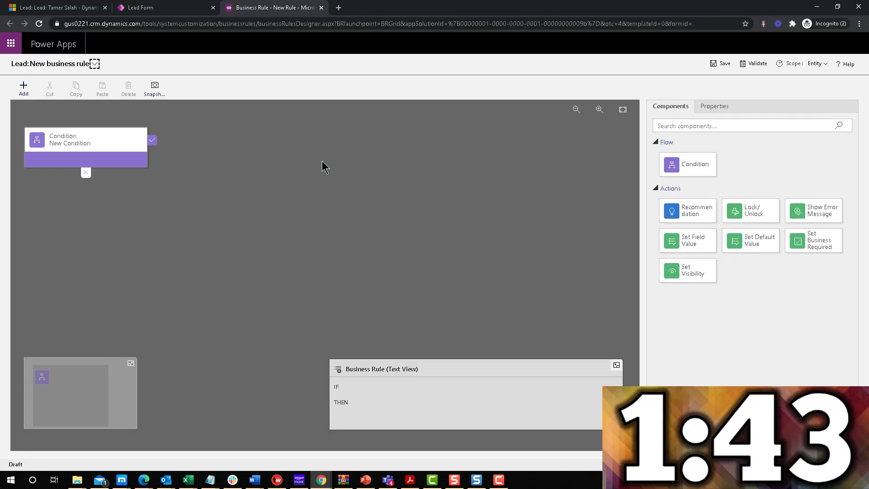
Step: Rename the default condition to 'Lead is Open?' and make it check Status equals Open
click(89, 157)
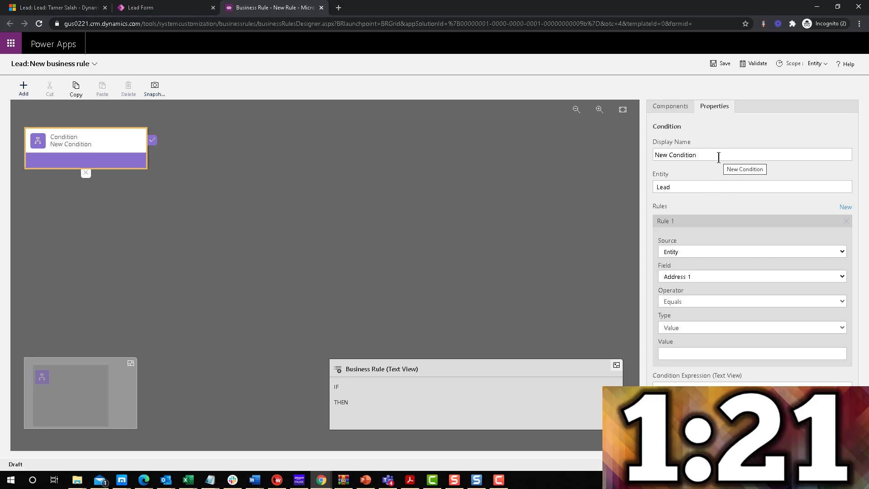
drag(713, 156, 647, 155)
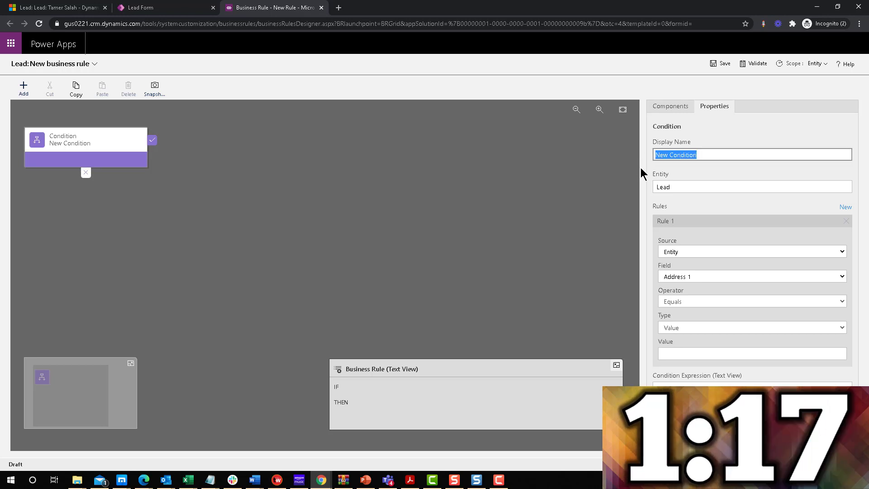
text(Lead is Open?)
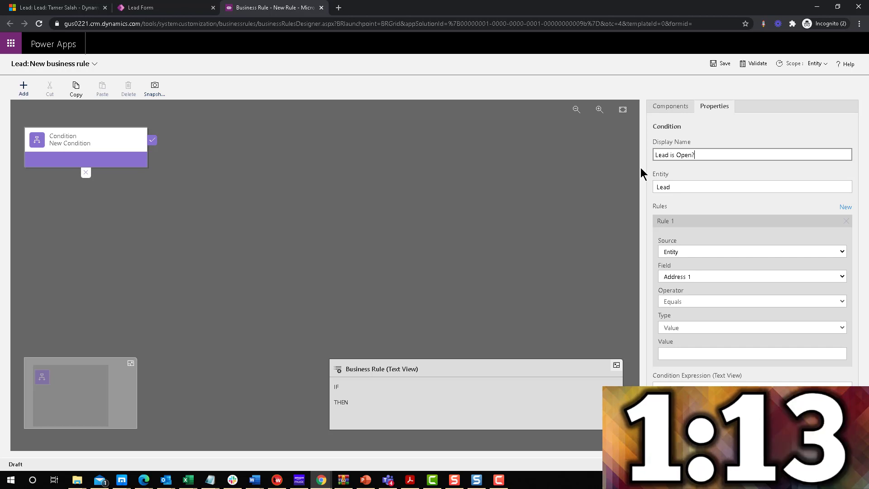
click(688, 277)
drag(842, 294, 840, 445)
scroll(691, 382, down, 1)
click(692, 383)
click(666, 354)
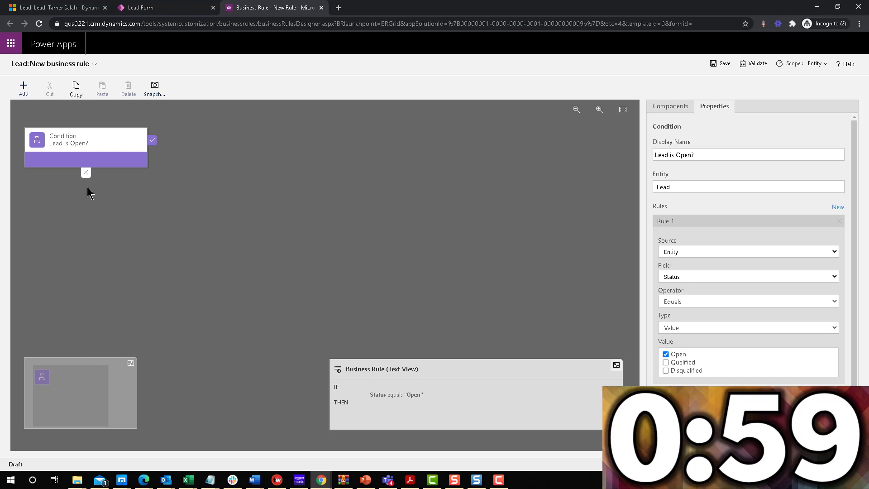
Step: Add a Set Visibility action after the condition that hides 'Hwo Many Days was this Open?'
click(661, 106)
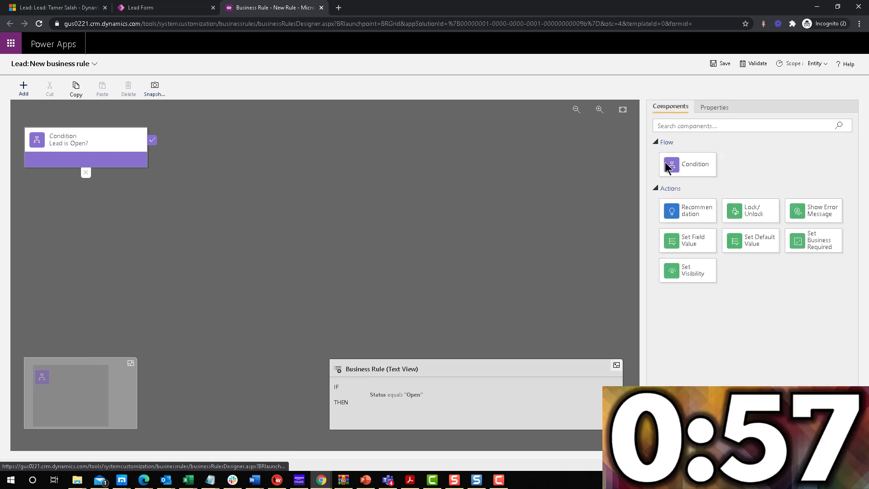
drag(684, 272, 163, 159)
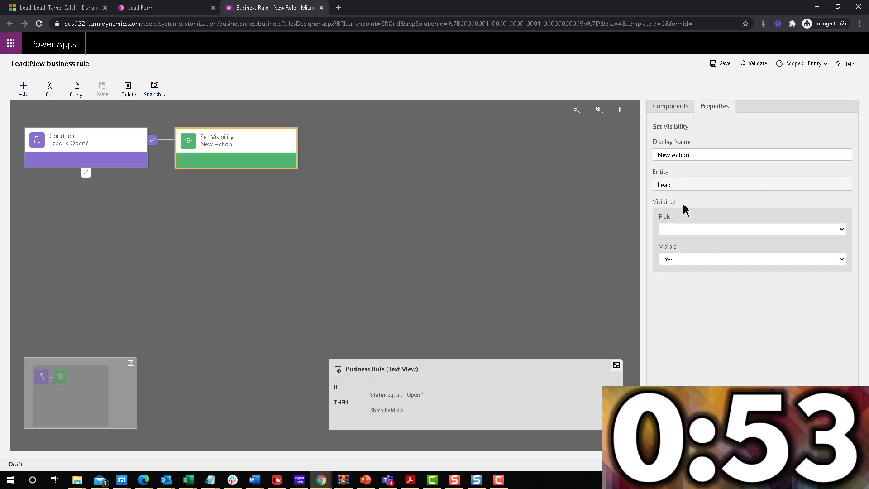
click(688, 229)
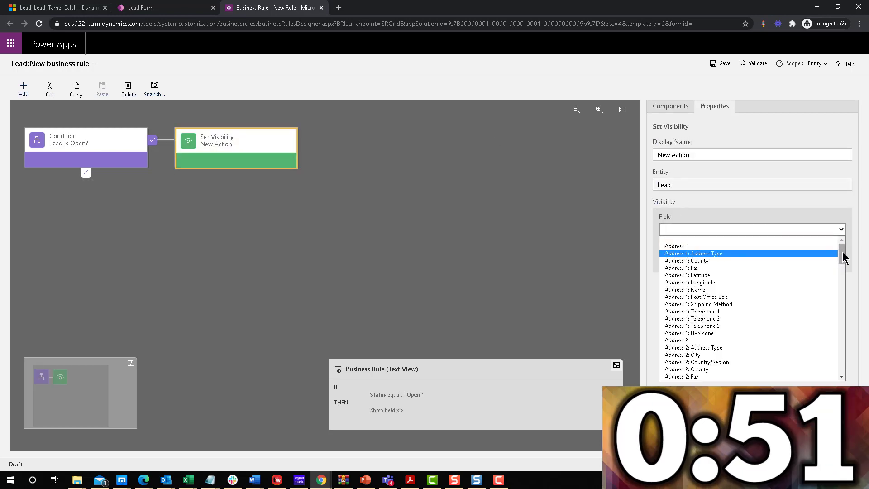
drag(843, 252, 843, 324)
click(731, 292)
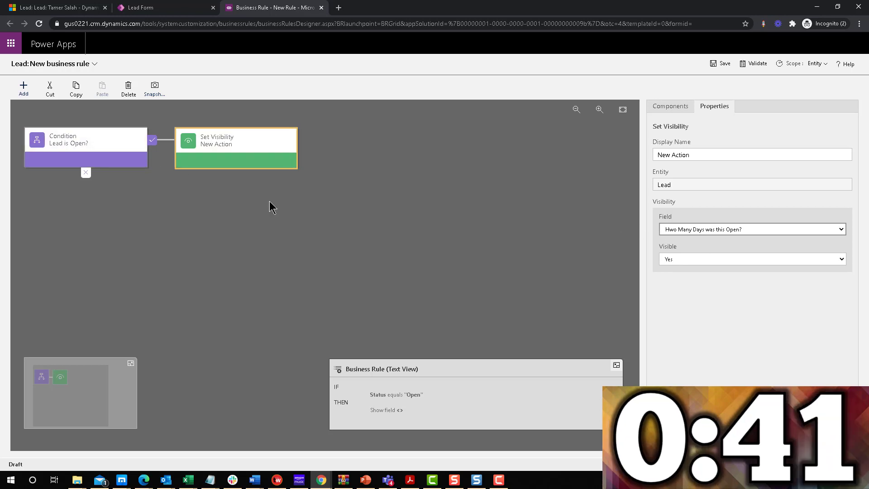
click(676, 260)
click(677, 277)
Step: Name the visibility action 'How Many Days Hidden'
drag(695, 155, 625, 158)
text(H9ow)
key(BackSpace)
key(BackSpace)
key(BackSpace)
text(ow Many Days Hidden)
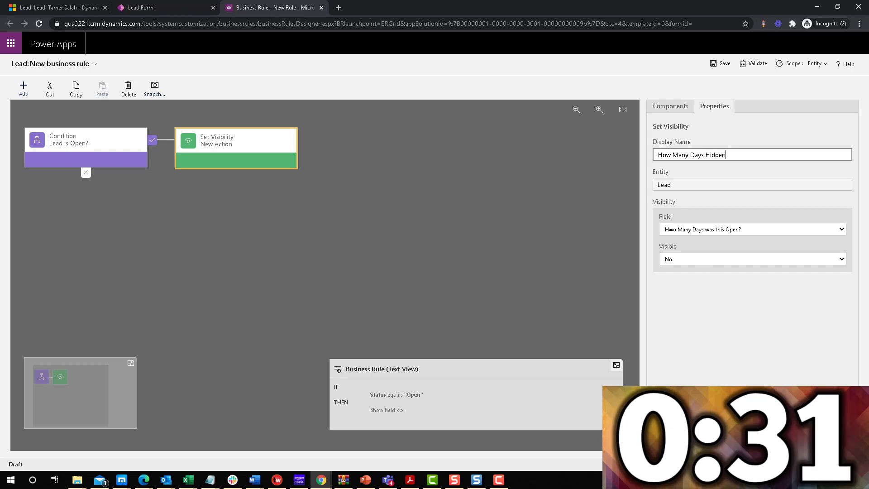
click(719, 299)
Step: Add a second Set Visibility action for Open Days so far, named 'Open Days so far visible'
click(672, 107)
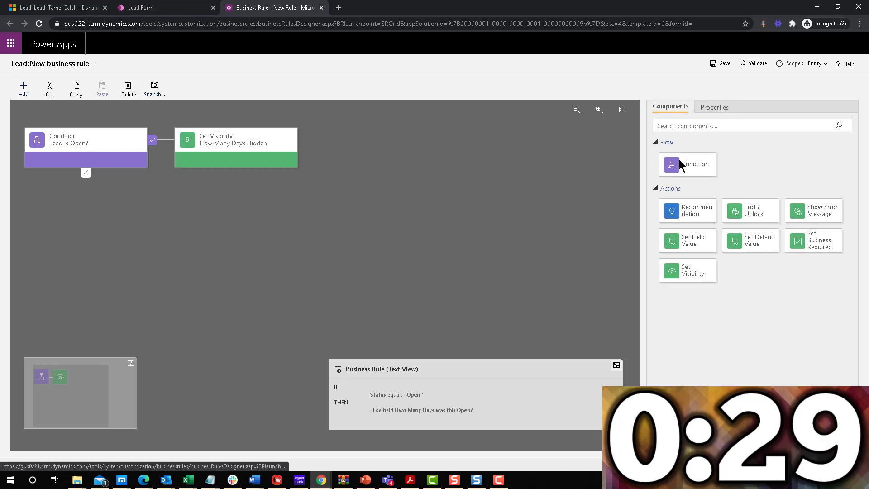
drag(682, 270, 344, 143)
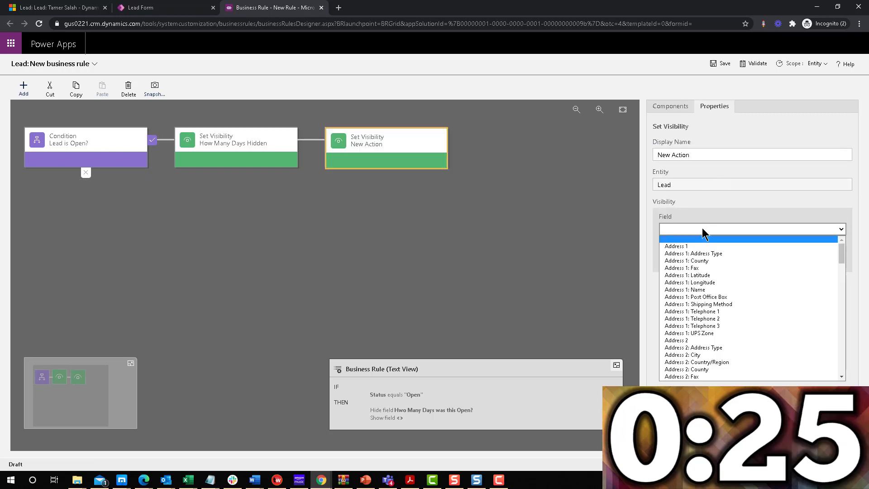
drag(842, 251, 837, 333)
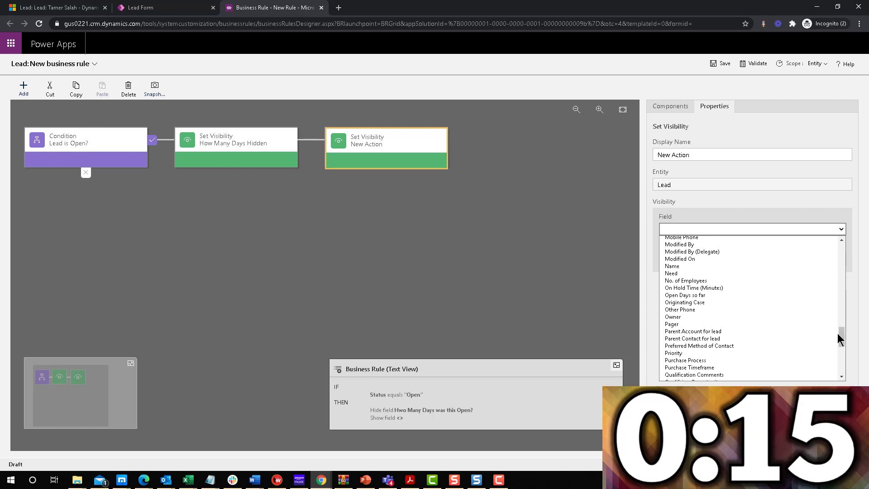
click(710, 295)
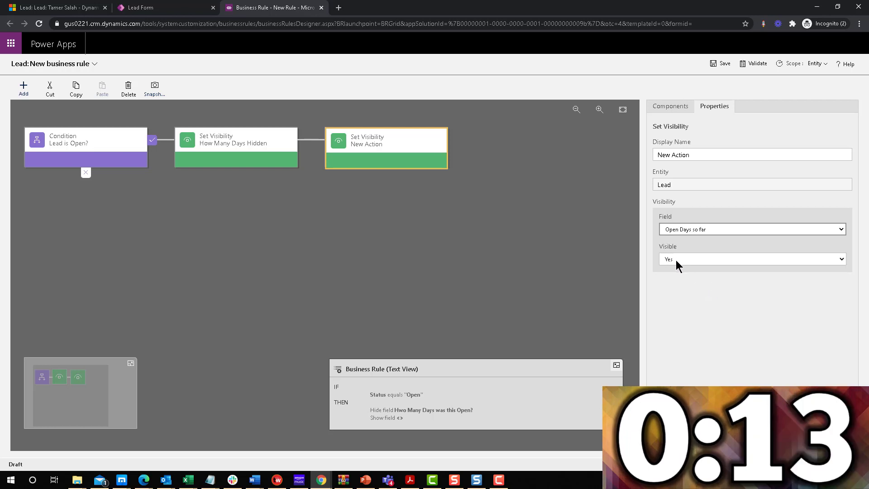
triple_click(693, 155)
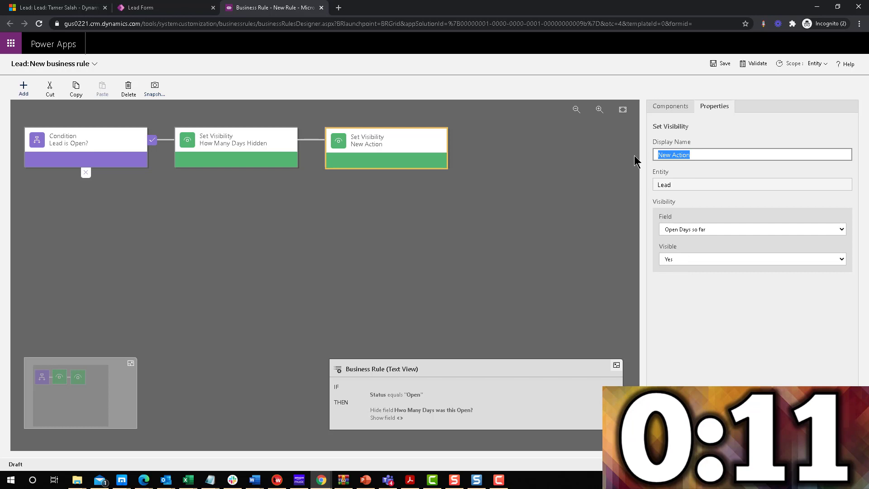
text(Open Days so far visible)
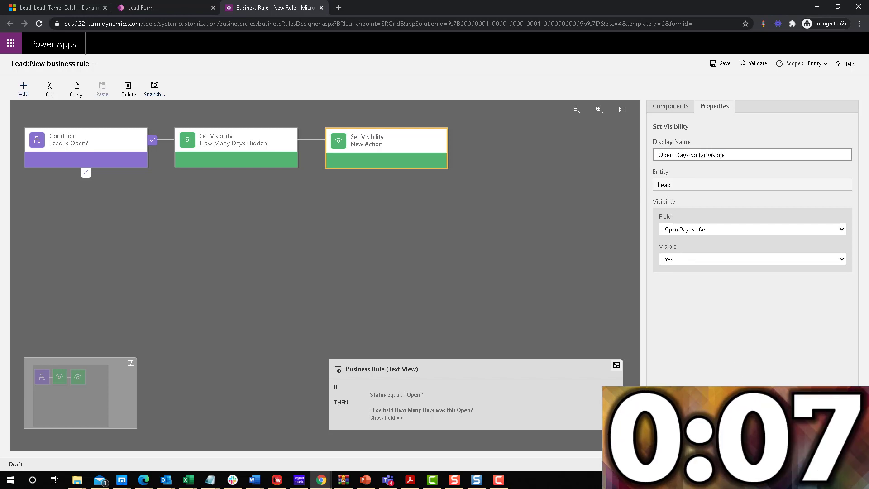
click(666, 441)
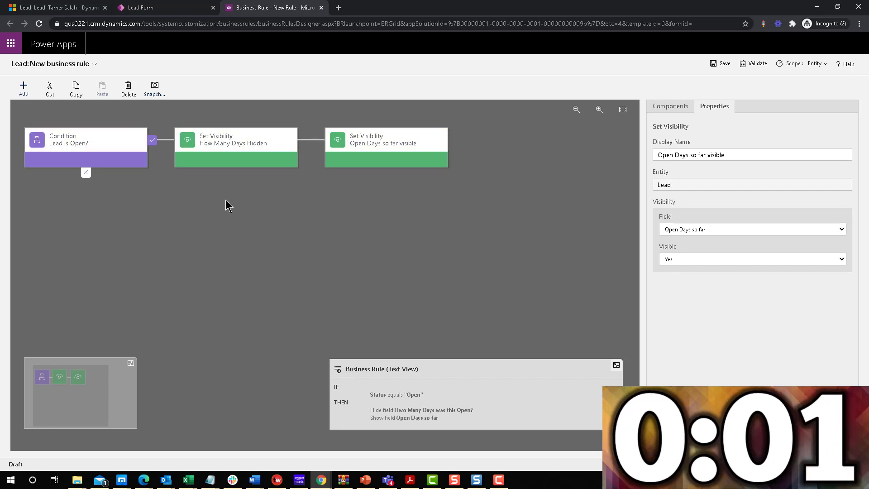
Step: Copy How Many Days Hidden into the else branch, set Visible to Yes, rename it 'How Many Days Visible'
click(223, 158)
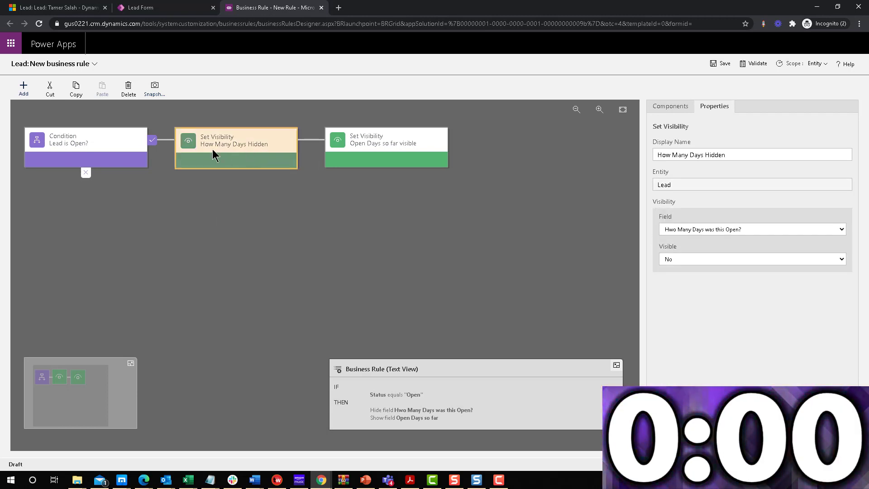
click(76, 89)
click(103, 88)
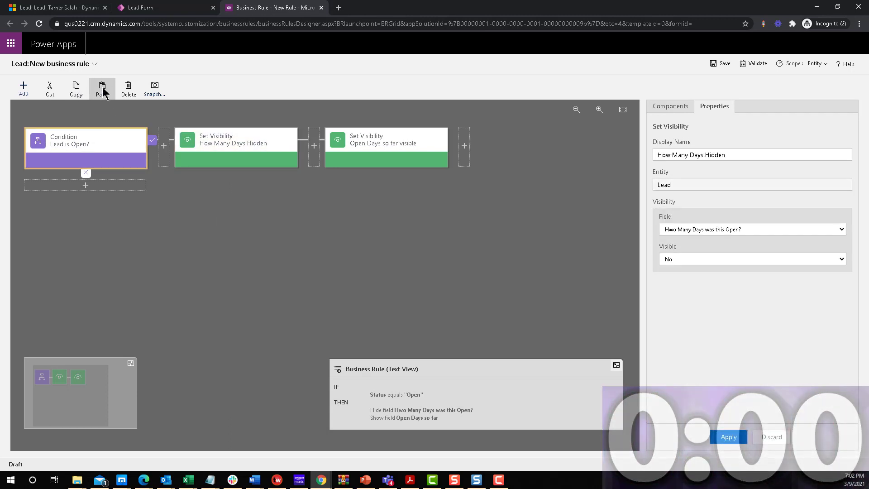
click(100, 185)
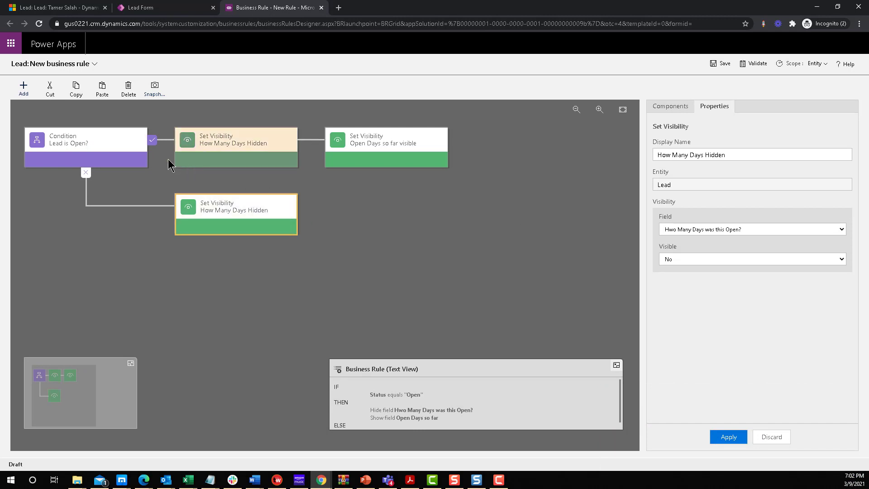
click(695, 260)
click(687, 270)
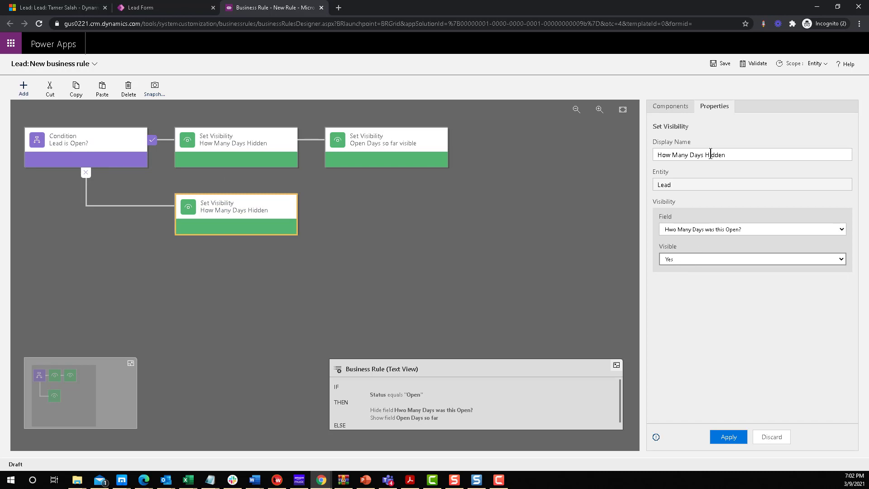
drag(706, 154, 762, 157)
text(Visibl)
click(732, 436)
Step: Copy the Open Days so far action after it, set Visible to No, rename it 'Open Days so far Hidden'
click(403, 150)
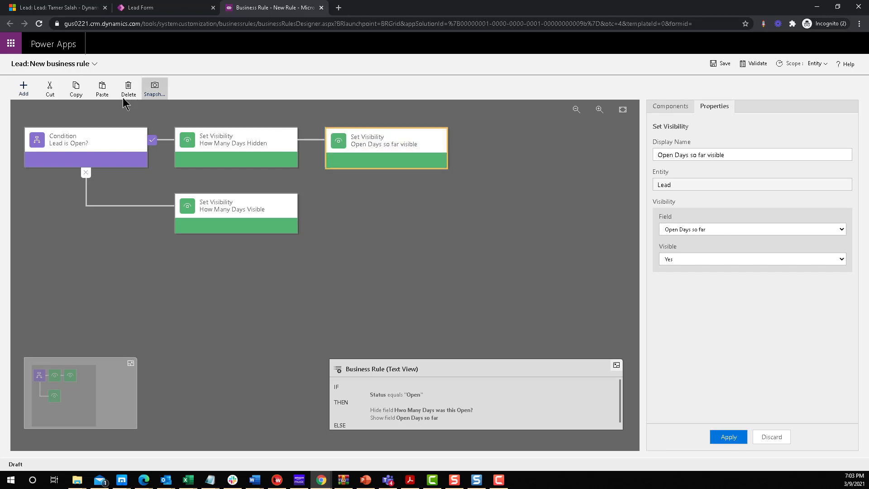
click(75, 90)
click(104, 91)
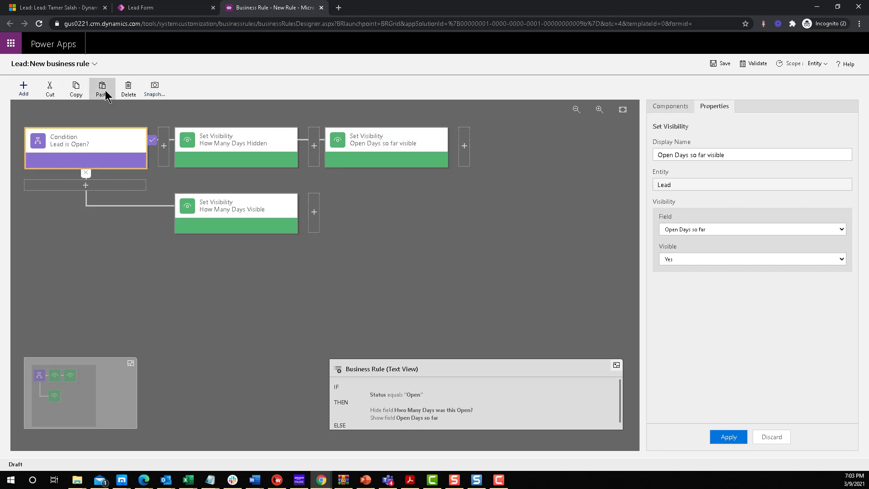
click(320, 214)
click(692, 263)
click(686, 275)
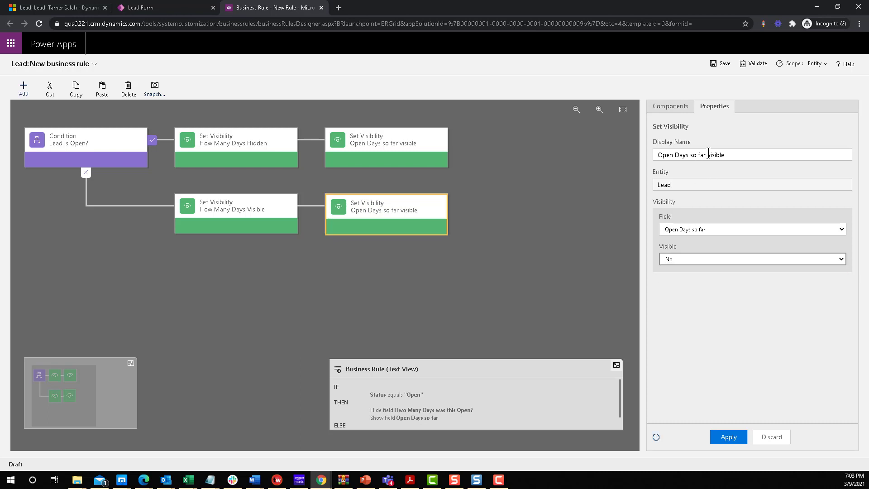
drag(708, 155, 767, 155)
text(Hidden)
click(726, 437)
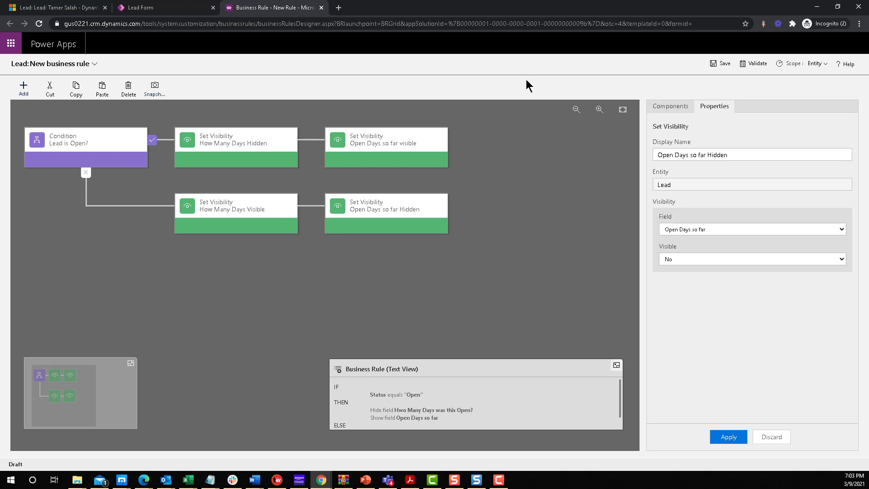
Step: Name the rule 'Timing Visibility', keep its scope as Entity, then validate and save it
click(94, 65)
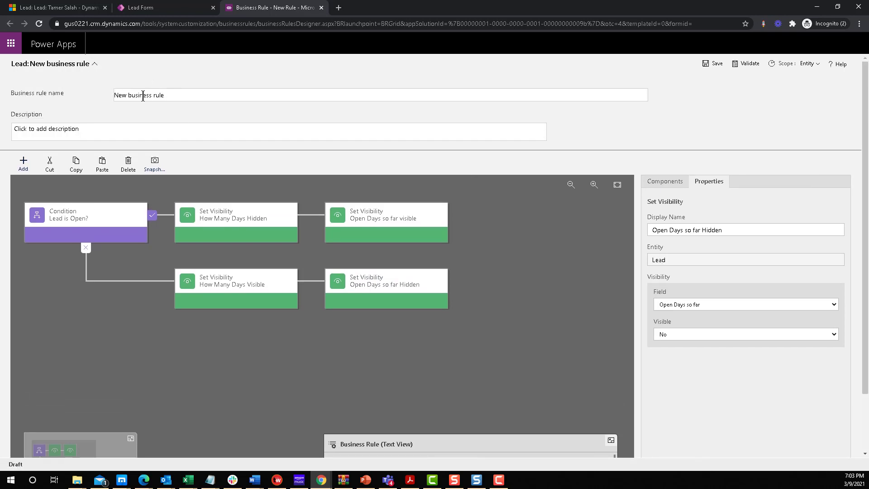
triple_click(143, 96)
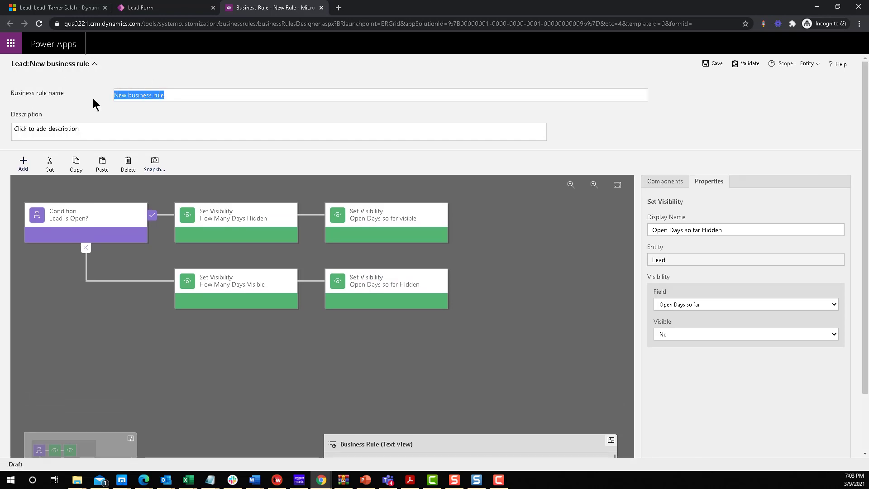
text(Timing Visibil)
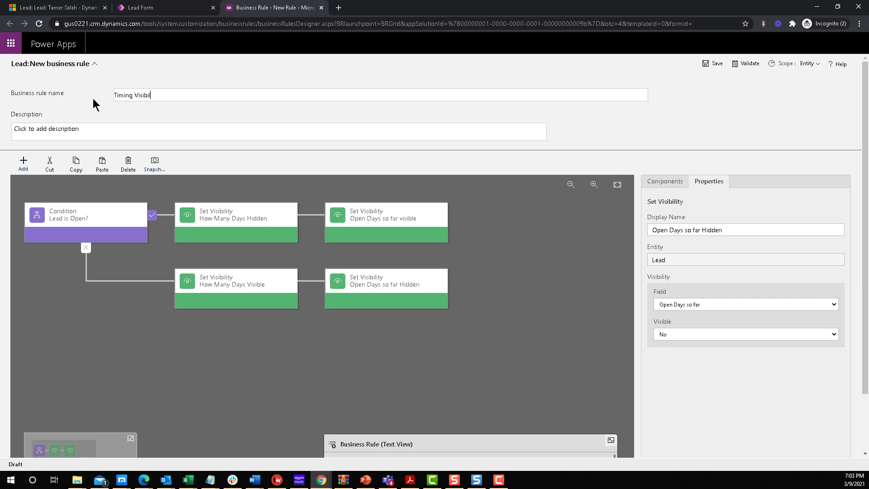
text(ity)
click(806, 64)
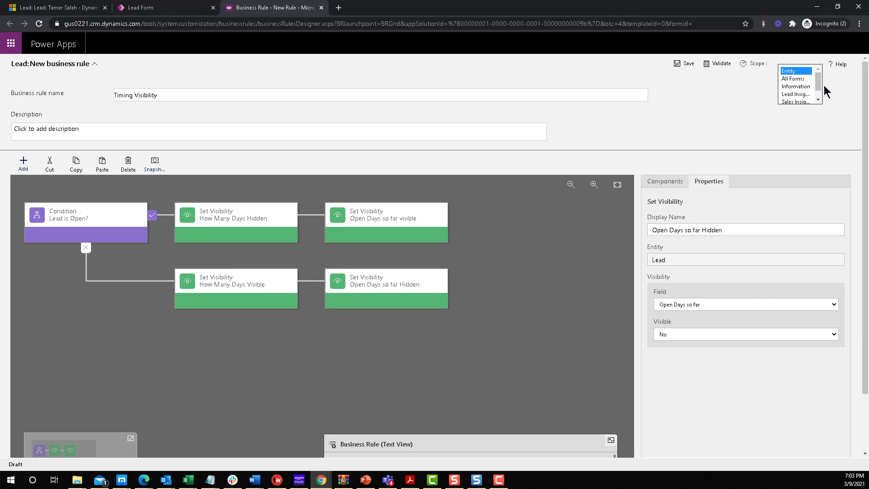
click(716, 102)
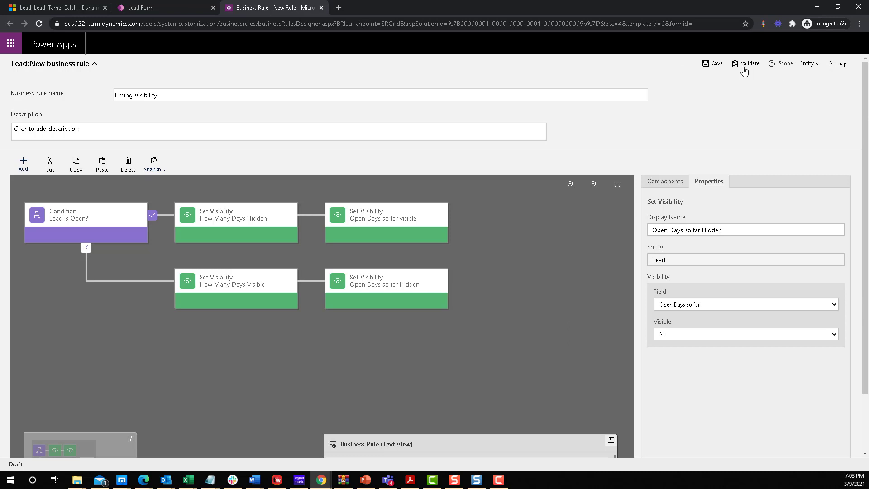
click(709, 66)
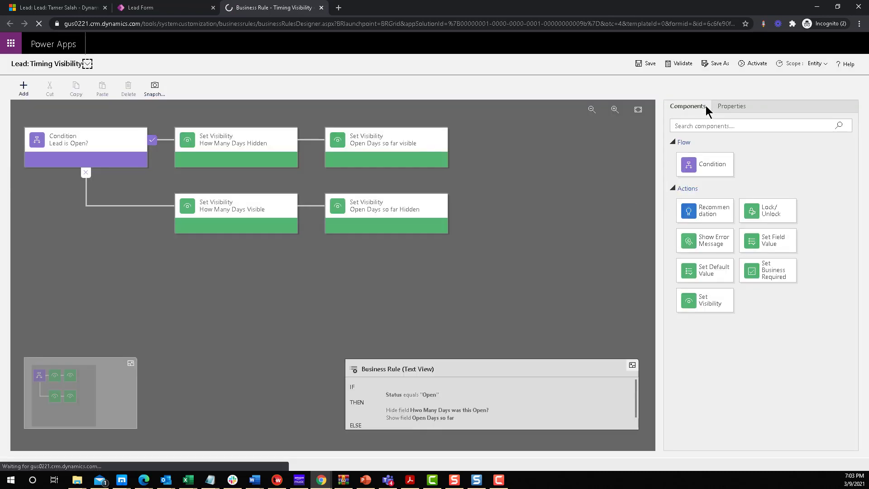
Step: Activate the Timing Visibility rule and return to the closed lead's record
click(755, 67)
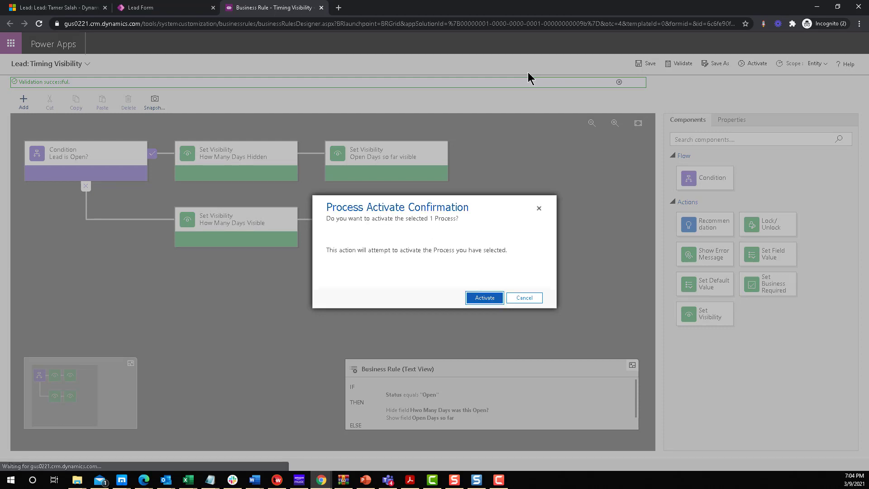
click(484, 298)
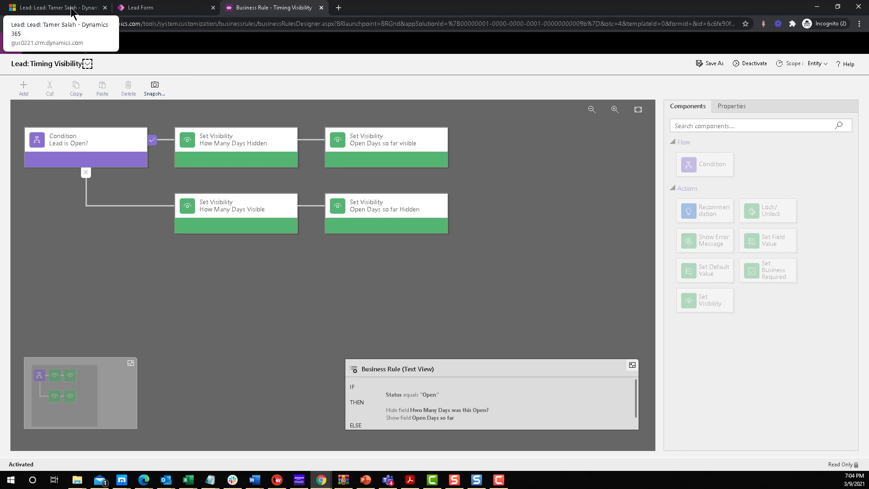
click(46, 8)
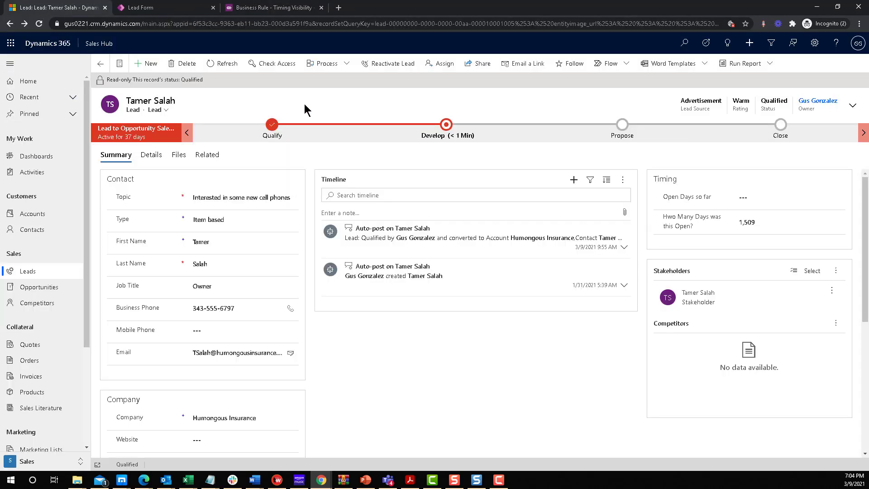
Step: Reload the record, dismiss the error, and open a qualified lead from the Closed Leads view
key(F5)
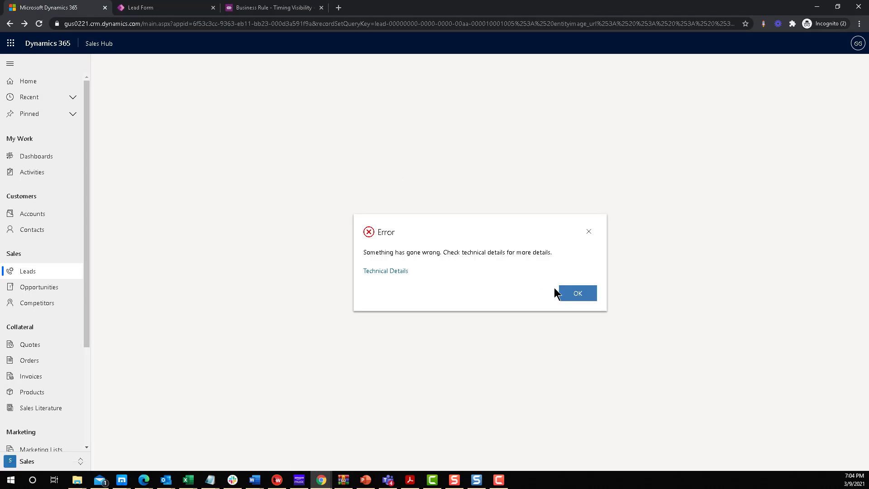
click(568, 297)
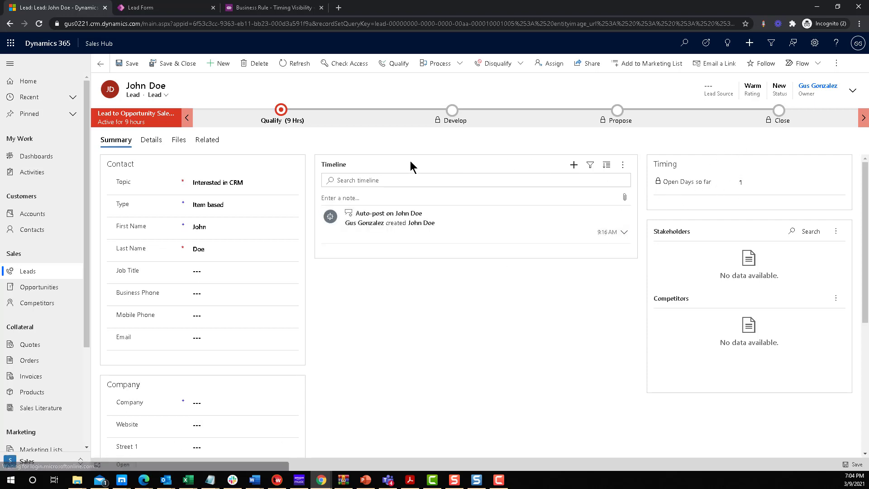
click(27, 271)
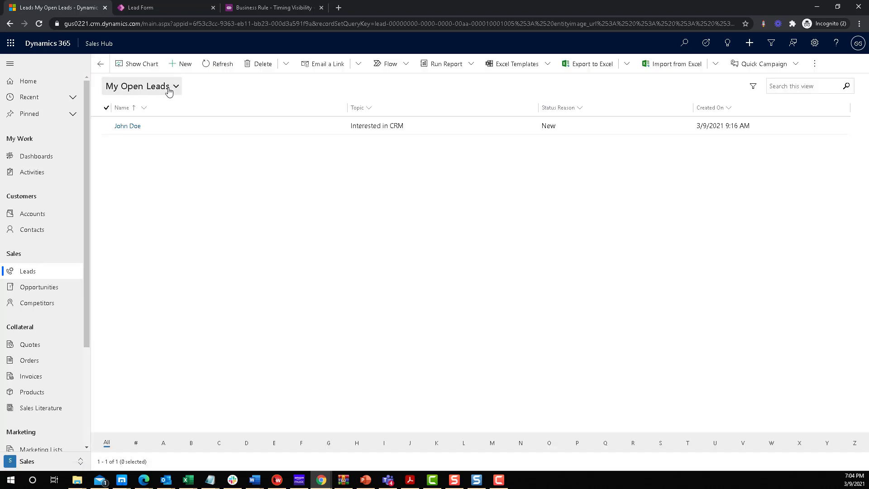
click(169, 88)
click(150, 171)
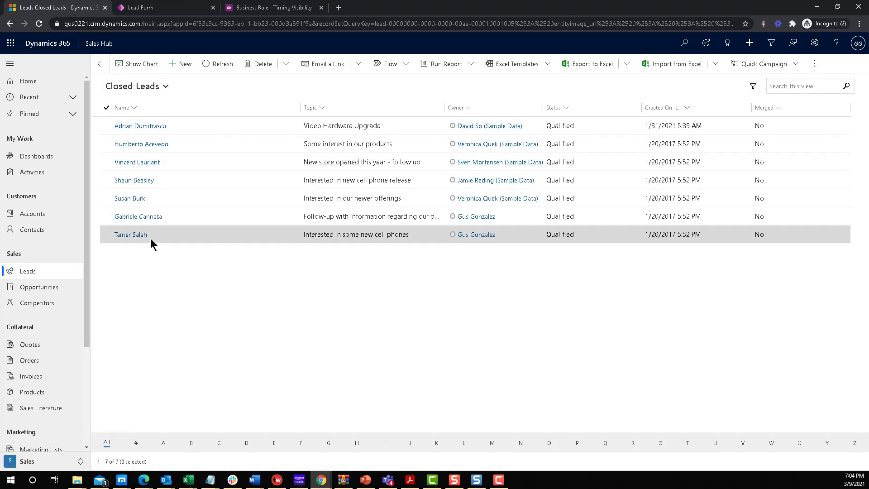
click(140, 217)
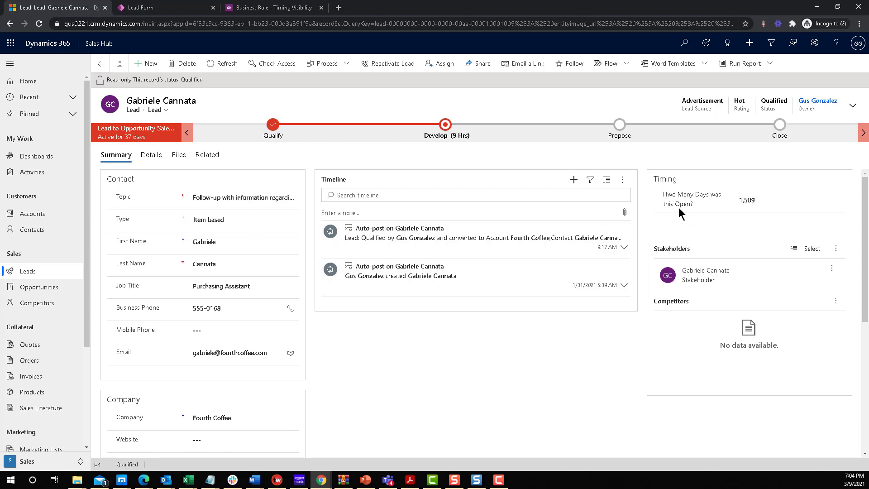
Step: Open a lead from the Open Leads view, showing Open Days so far at 1,510
click(44, 271)
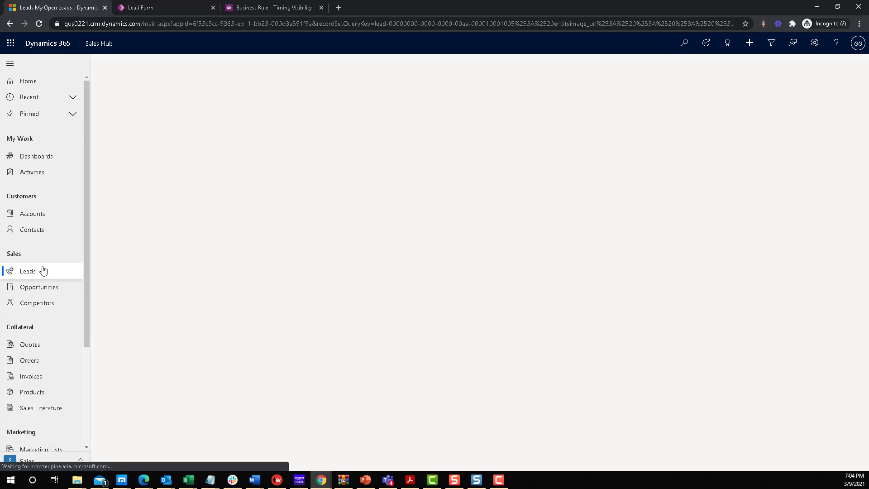
click(166, 87)
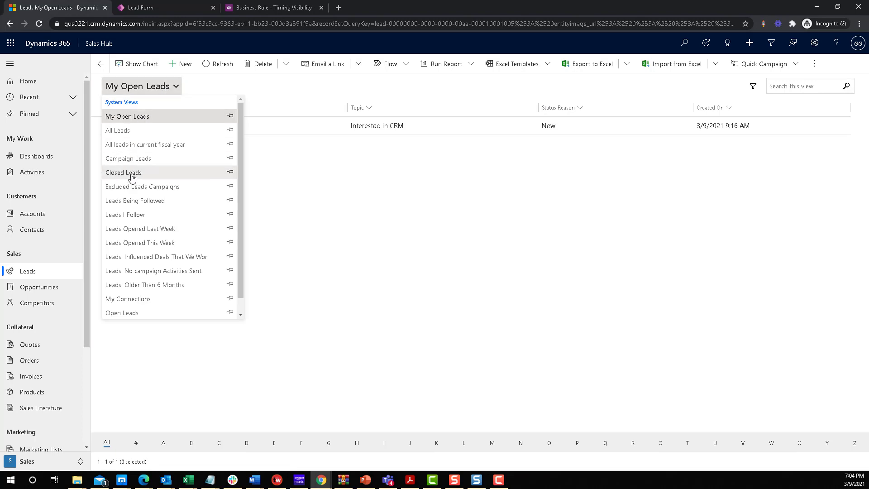
click(129, 313)
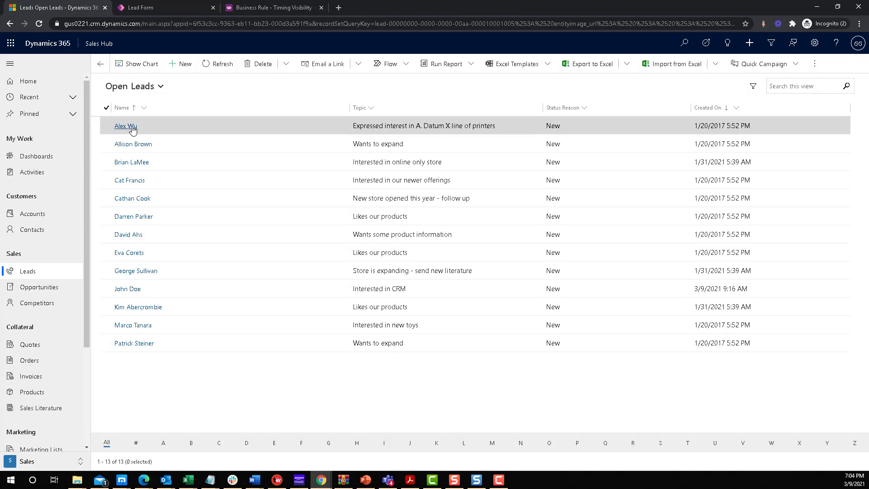
click(132, 198)
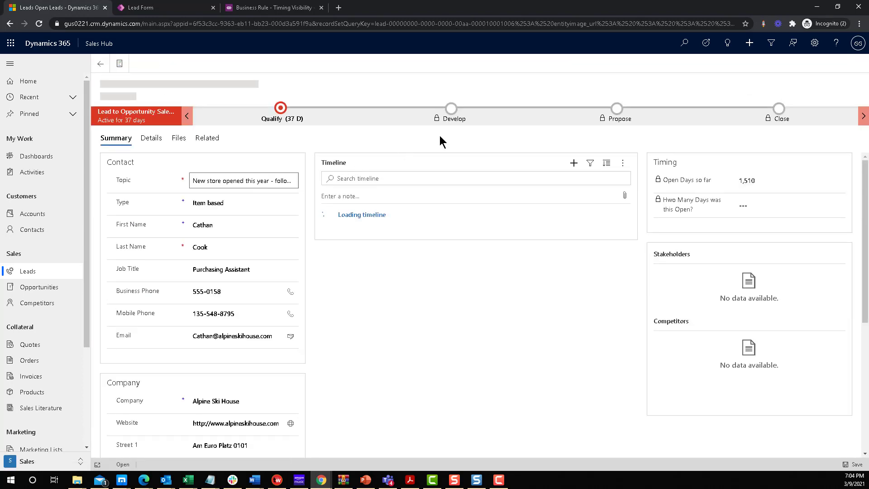